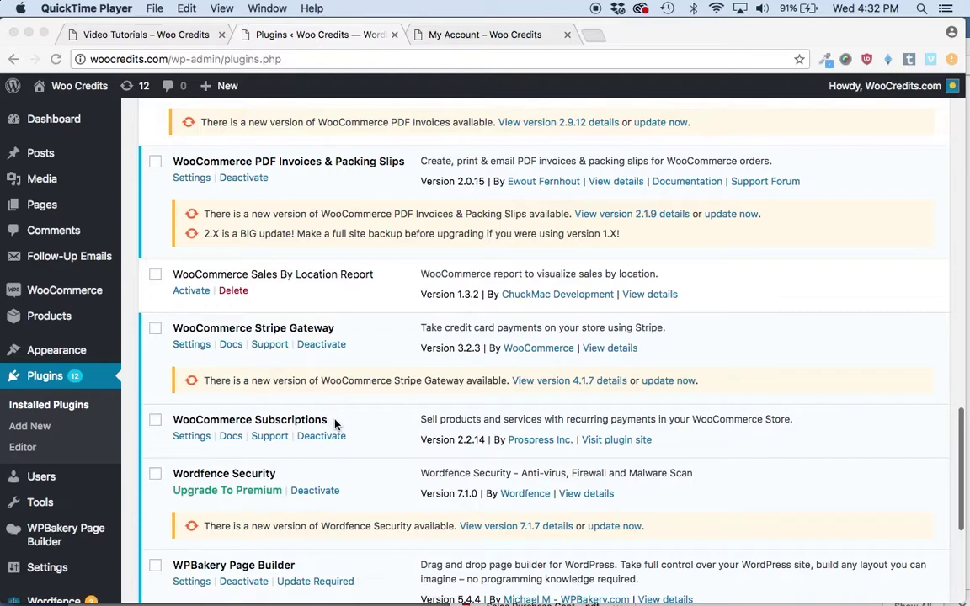
# - Bring the browser forward and briefly highlight the WooCommerce Subscriptions plugin name
pyautogui.click(284, 415)
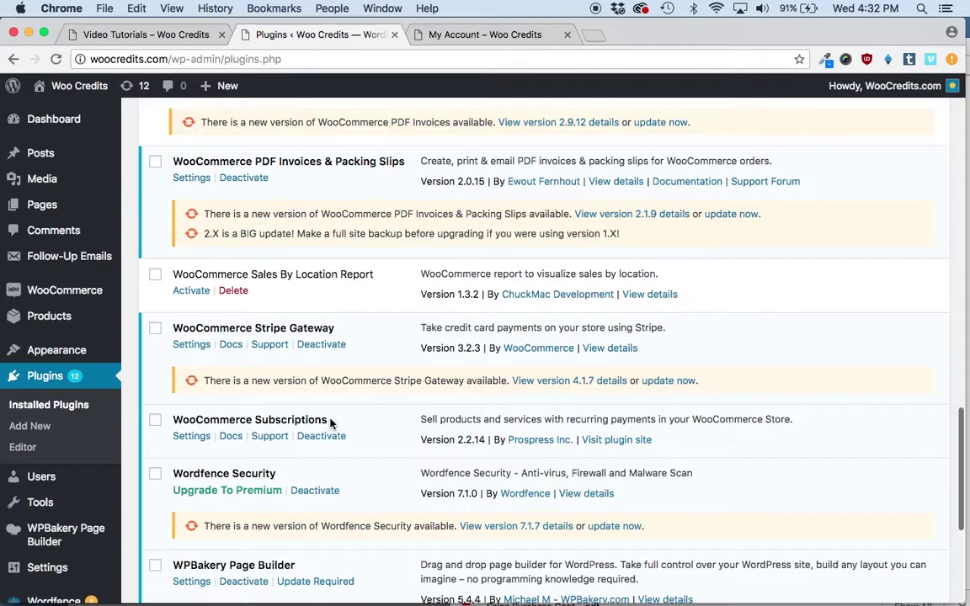
pyautogui.moveTo(331, 424); pyautogui.dragTo(174, 419)
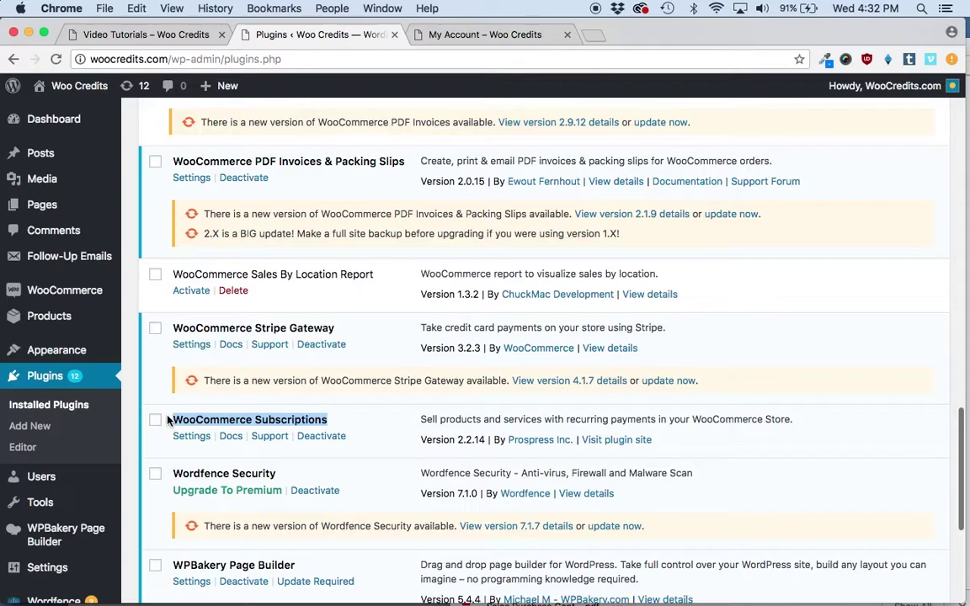
pyautogui.click(123, 374)
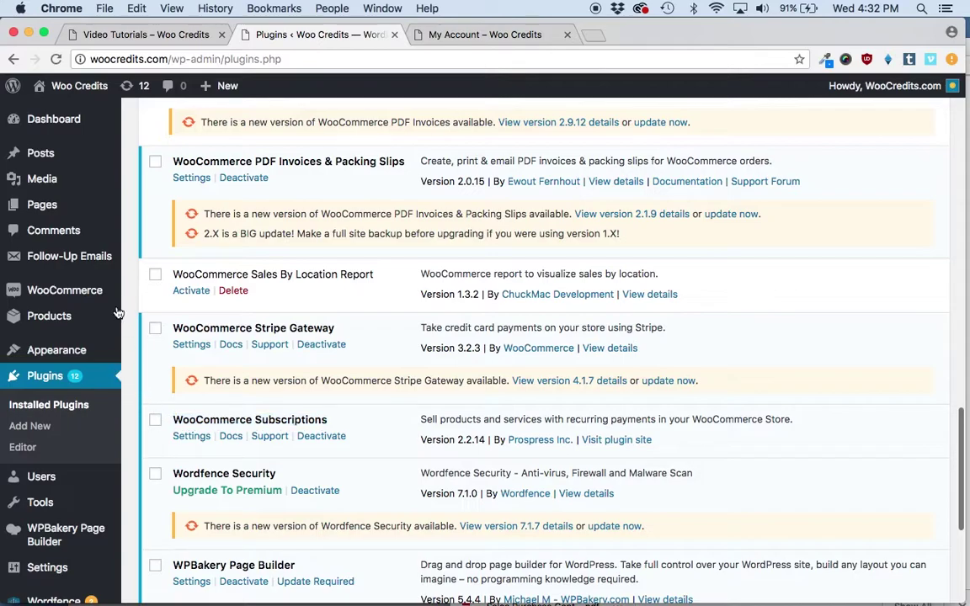
# - Open Woo Credits settings and review bundles Package 1–3 (10, 25, 50 credits)
pyautogui.moveTo(108, 289)
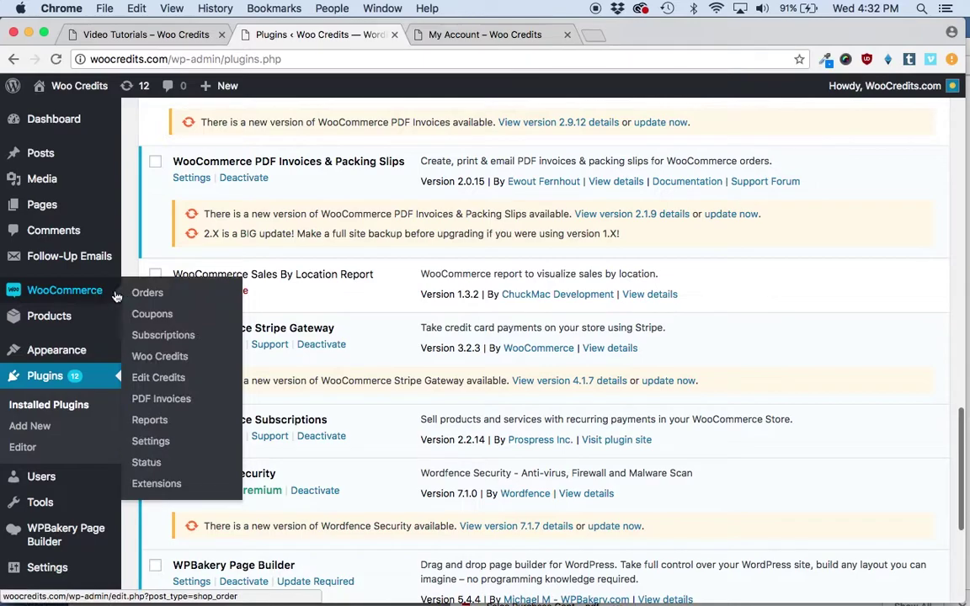
pyautogui.click(154, 359)
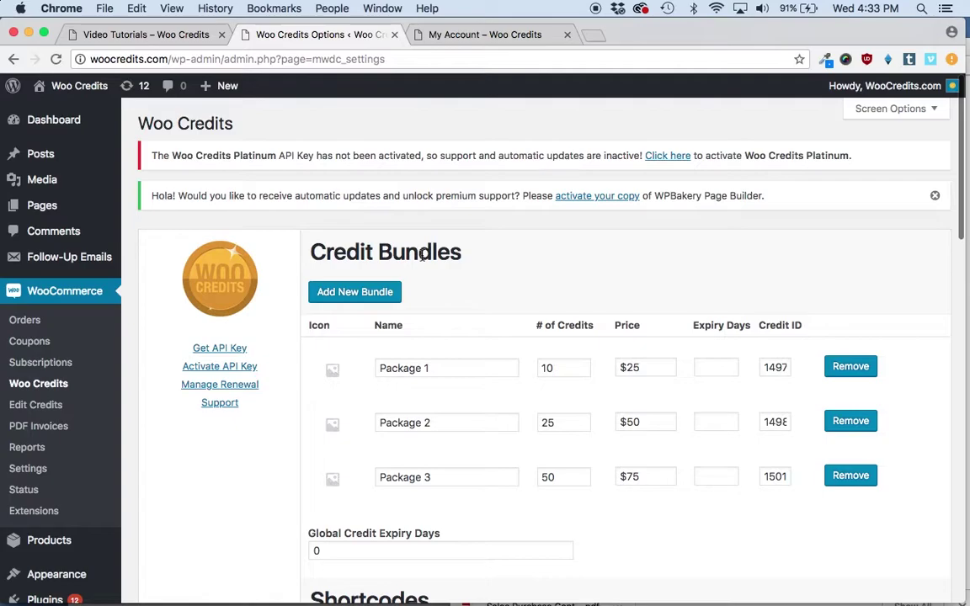
pyautogui.scroll(-1, 172, 388)
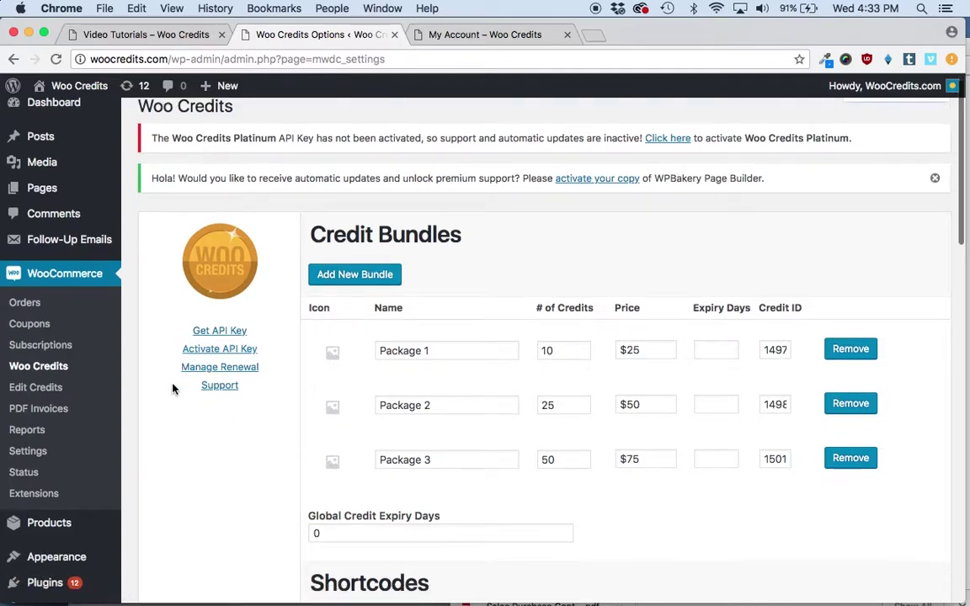
pyautogui.scroll(-2, 173, 388)
pyautogui.scroll(-3, 154, 437)
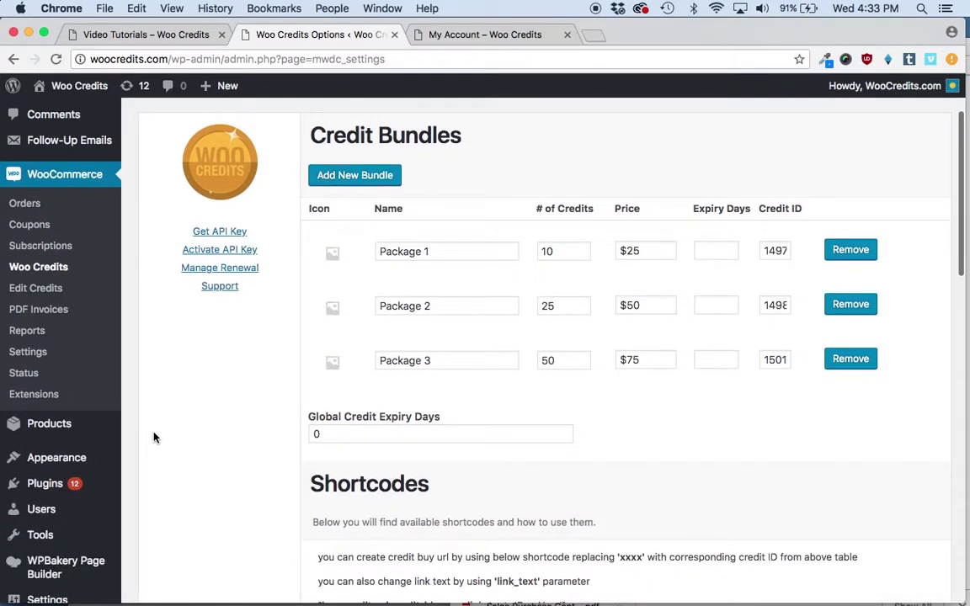
pyautogui.moveTo(57, 432)
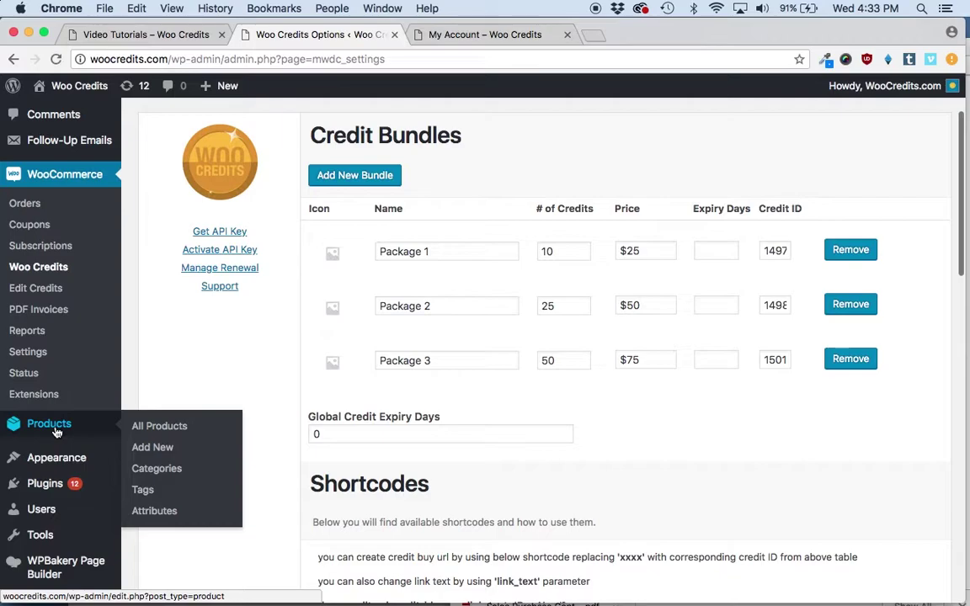
# - Add a new product named 'Credit Subscription Example'
pyautogui.click(153, 451)
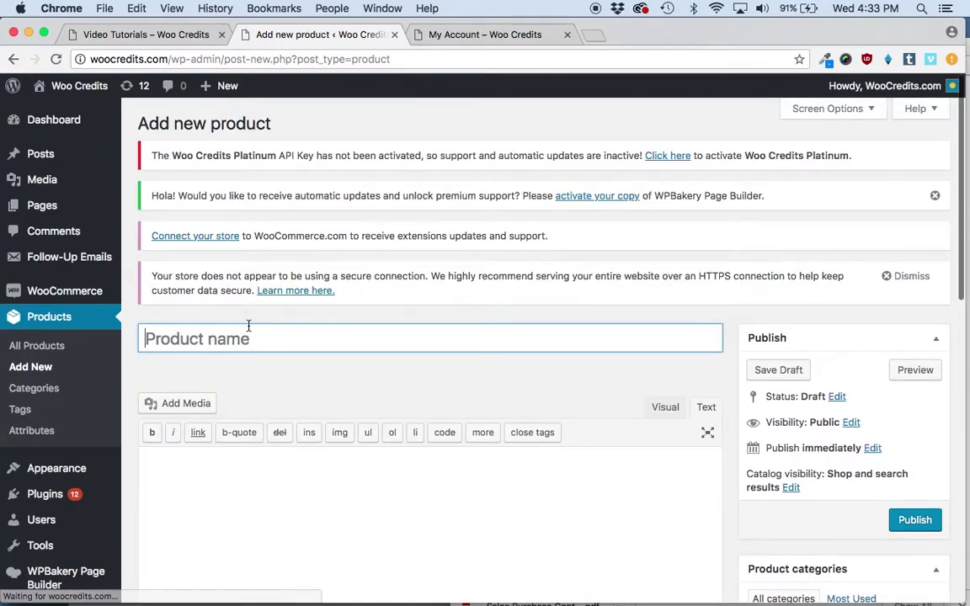
pyautogui.click(248, 328)
pyautogui.write('Credi')
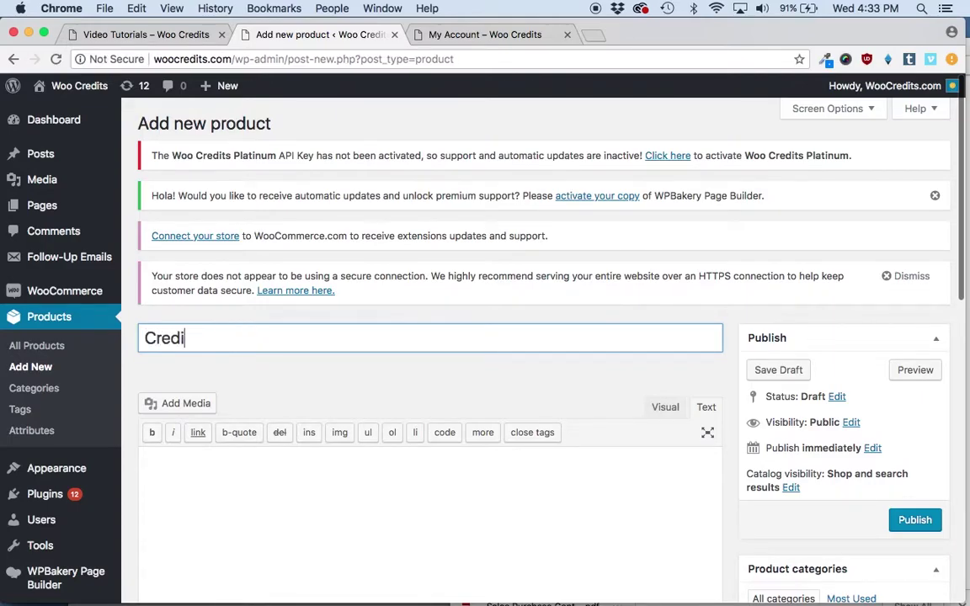
pyautogui.write('t Subscri')
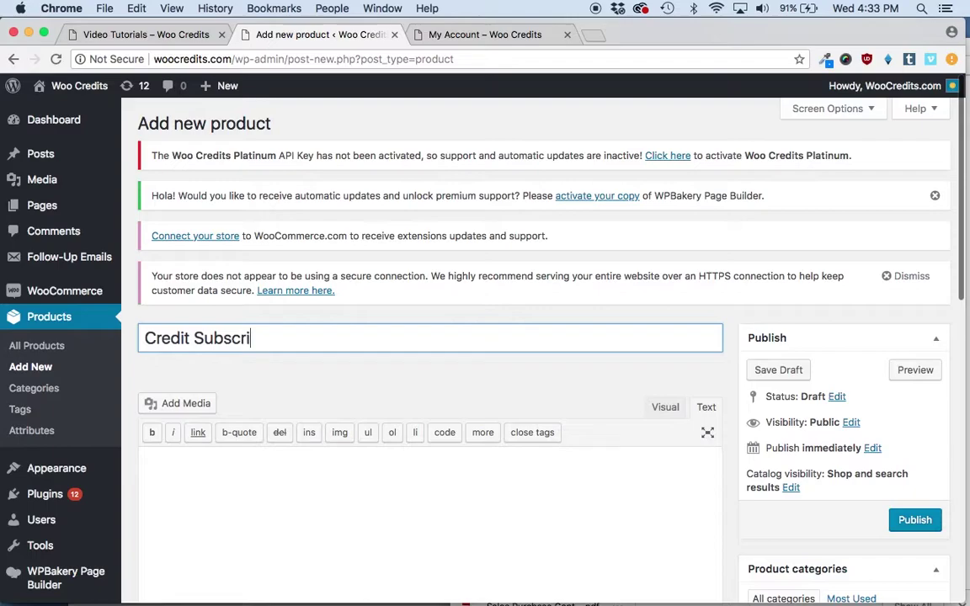
pyautogui.write('ption Example')
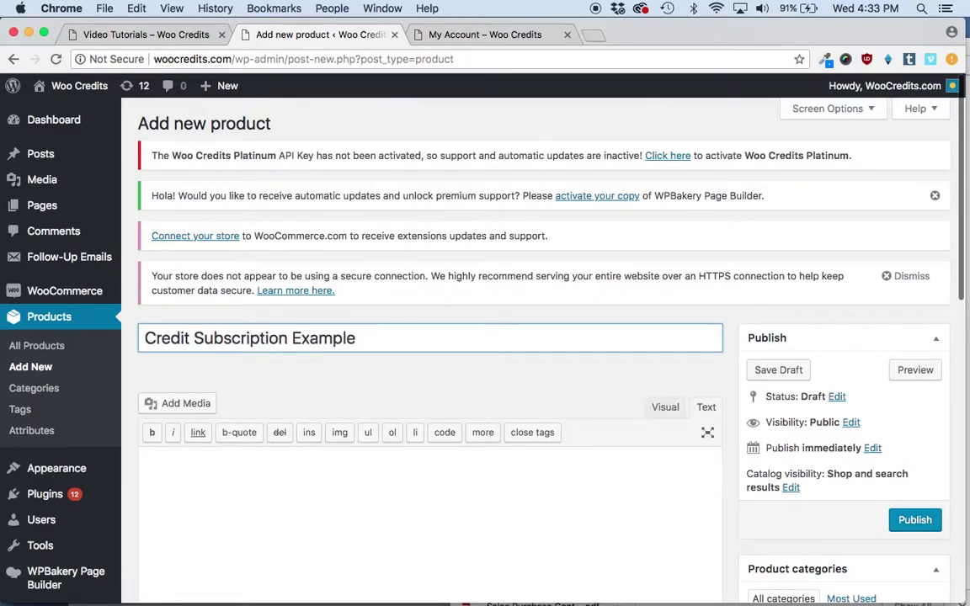
# - Set the product data type to Simple subscription
pyautogui.scroll(-3, 736, 360)
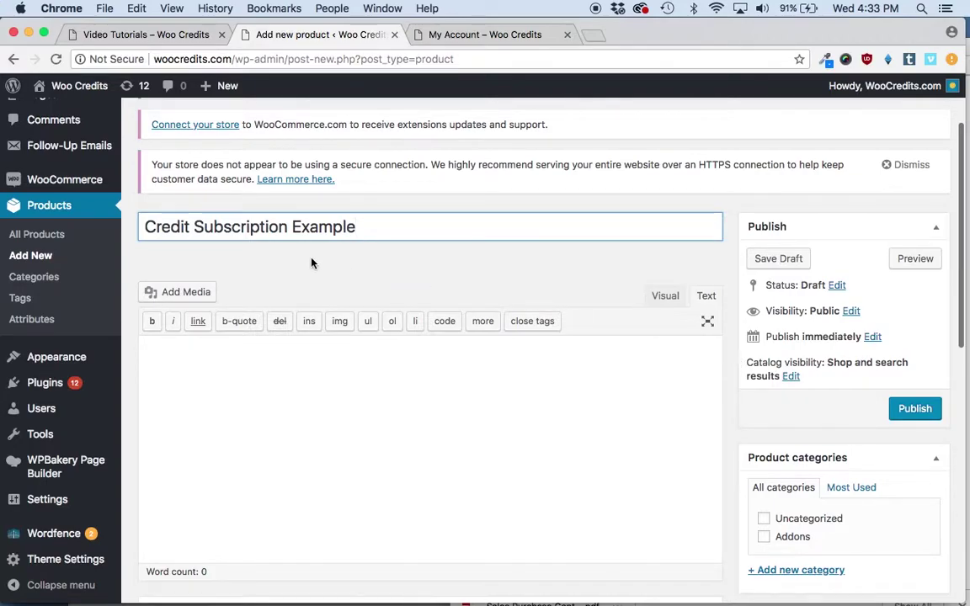
pyautogui.scroll(-5, 368, 260)
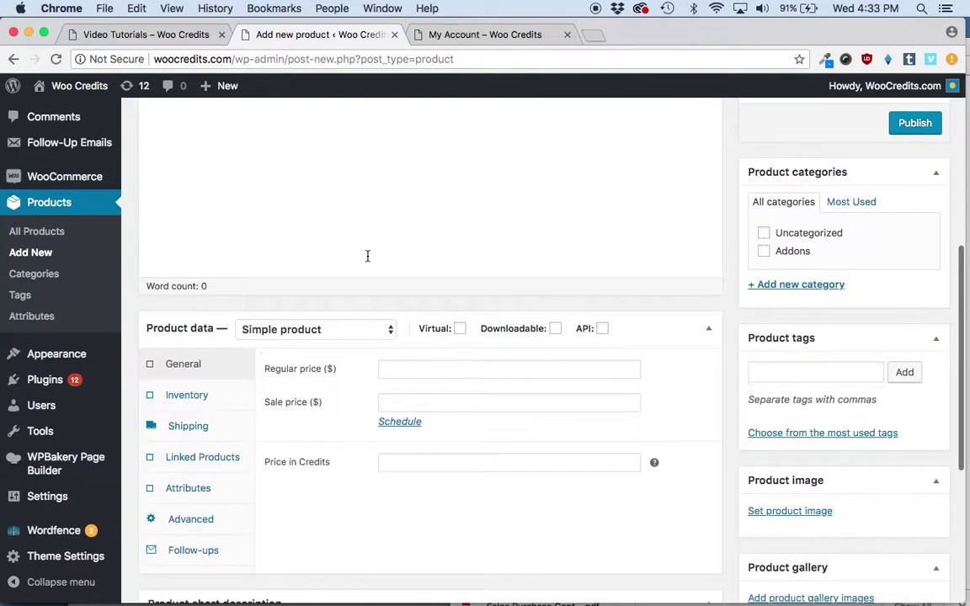
pyautogui.click(307, 330)
pyautogui.click(293, 386)
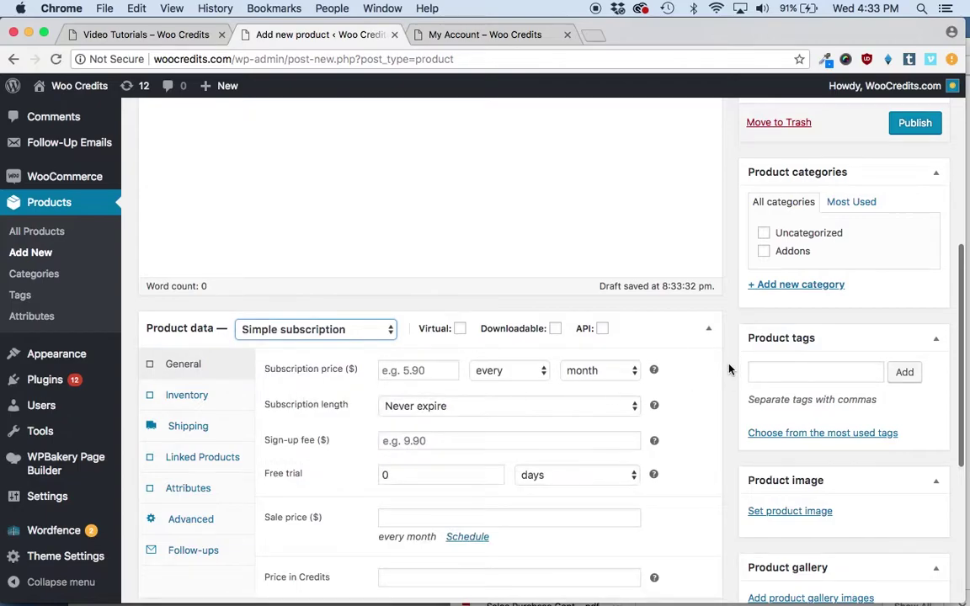
pyautogui.scroll(5, 729, 369)
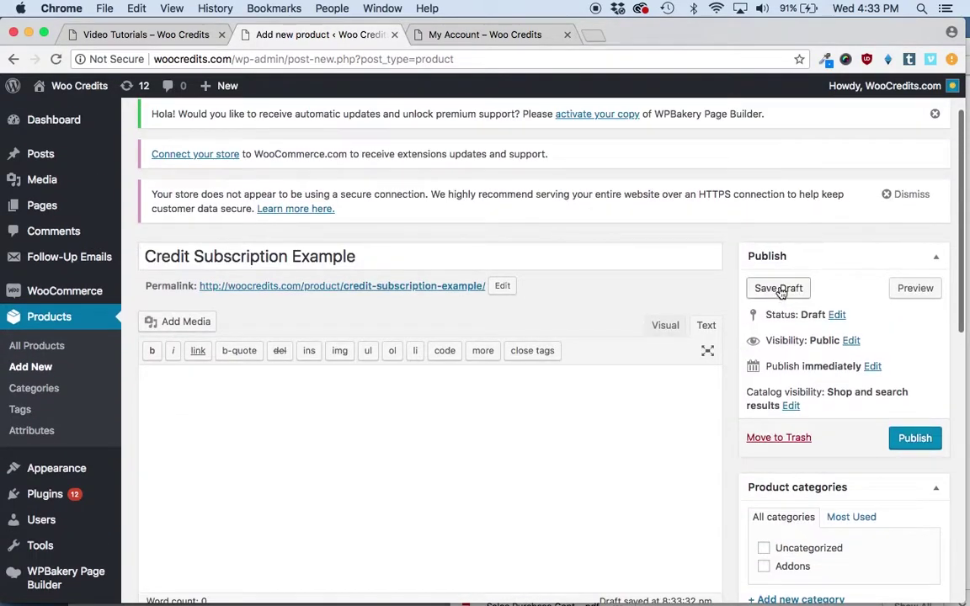
# - Save the product as a draft, check its Credits Plan, then view the My Account credit packages
pyautogui.click(779, 289)
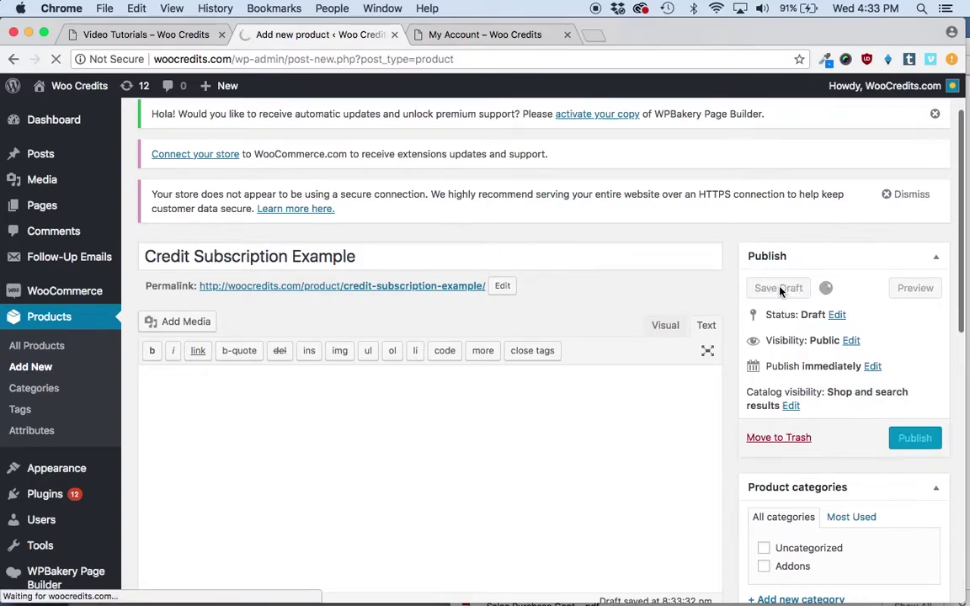
pyautogui.scroll(-5, 732, 353)
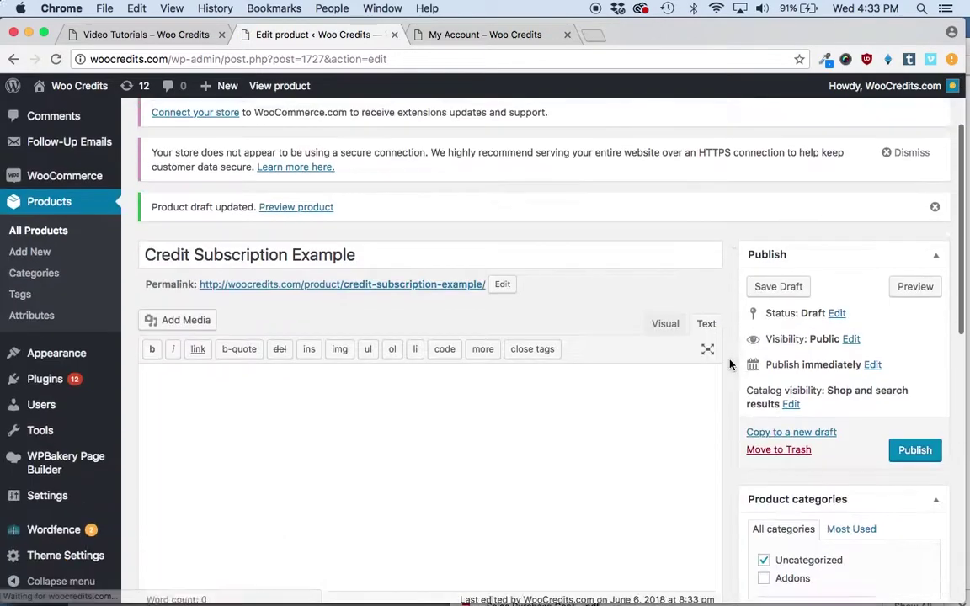
pyautogui.scroll(-3, 729, 364)
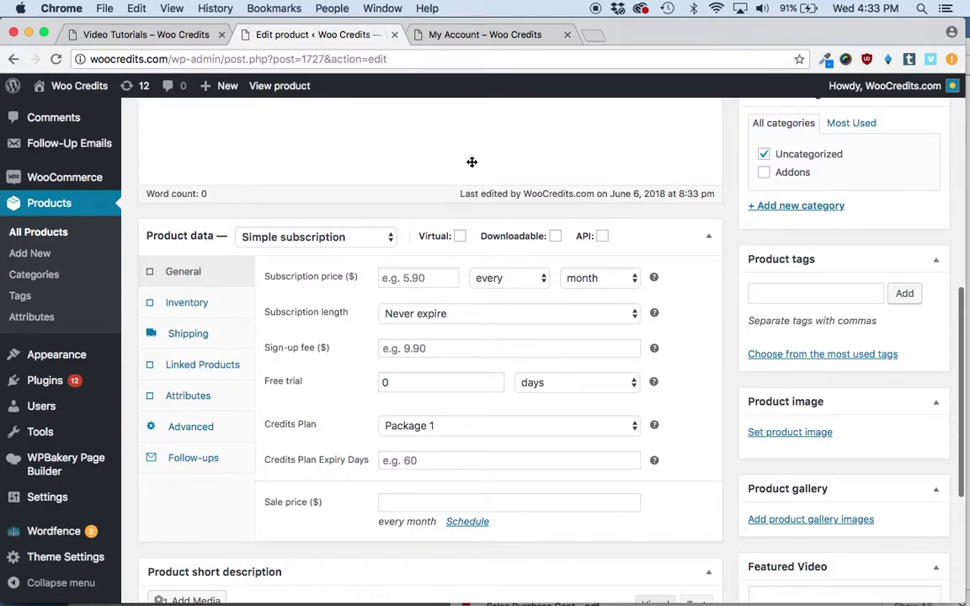
pyautogui.click(473, 36)
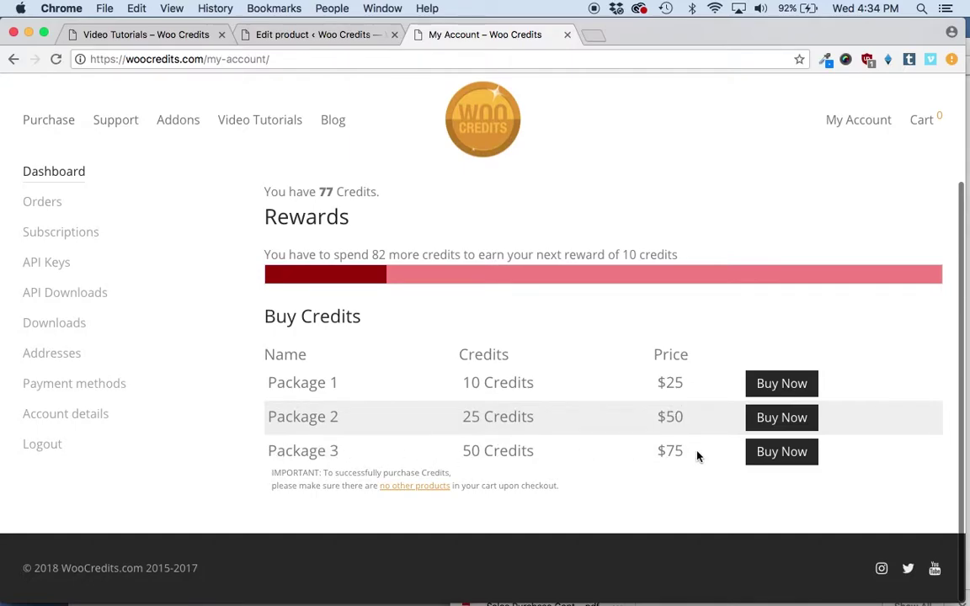
# - Return to the product edit page and keep Package 1 as the Credits Plan
pyautogui.click(315, 39)
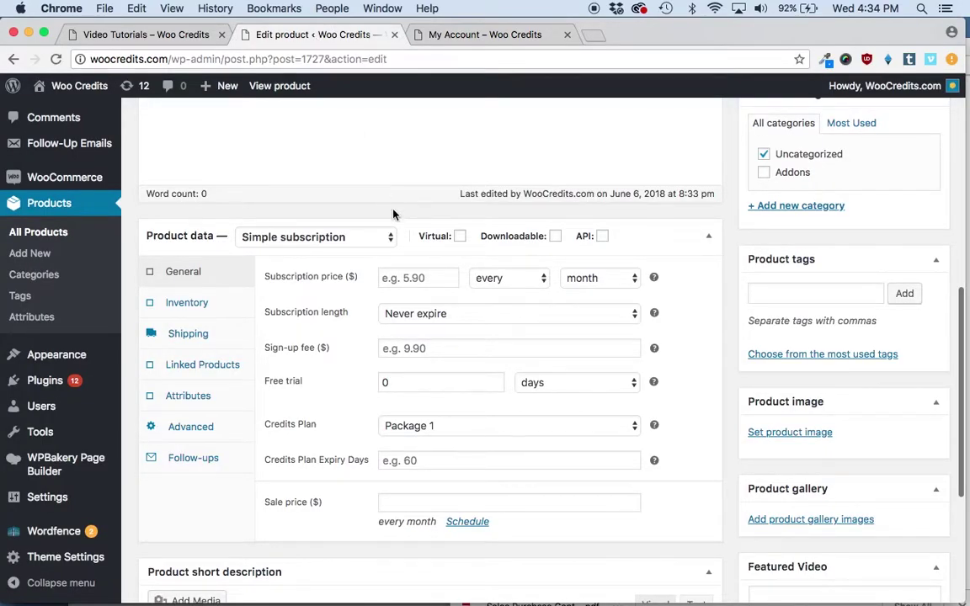
pyautogui.click(408, 277)
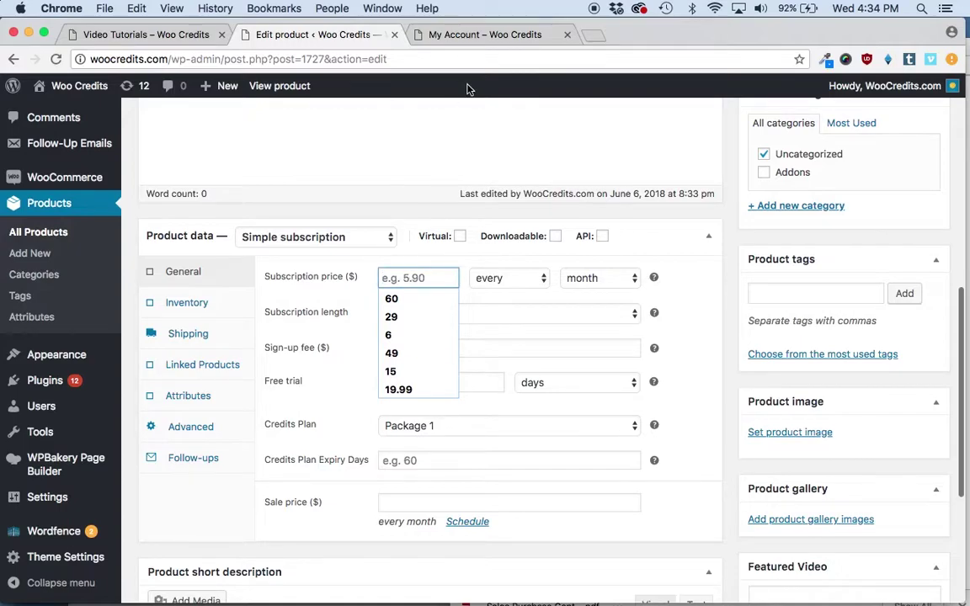
pyautogui.click(454, 37)
pyautogui.click(330, 40)
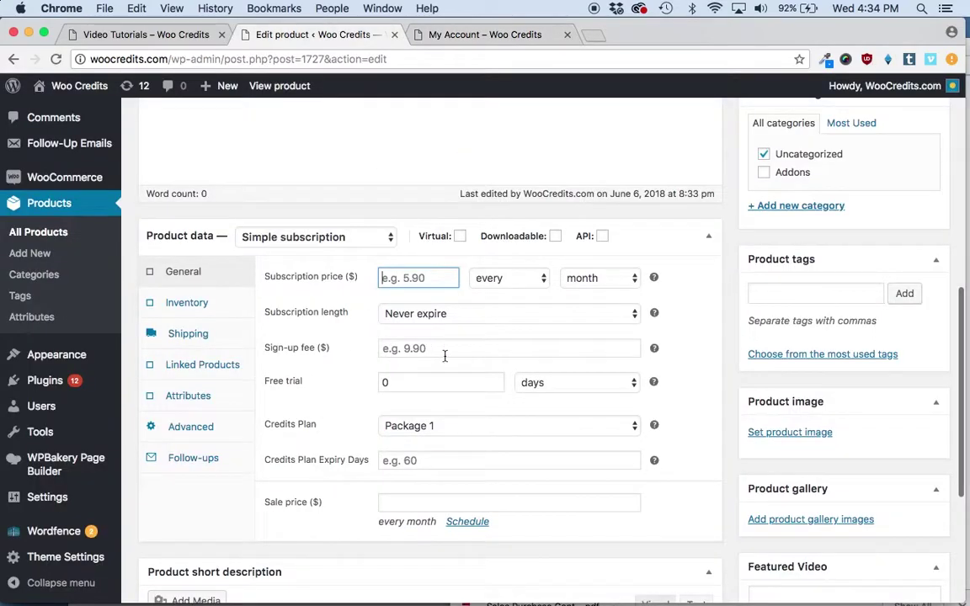
pyautogui.click(421, 429)
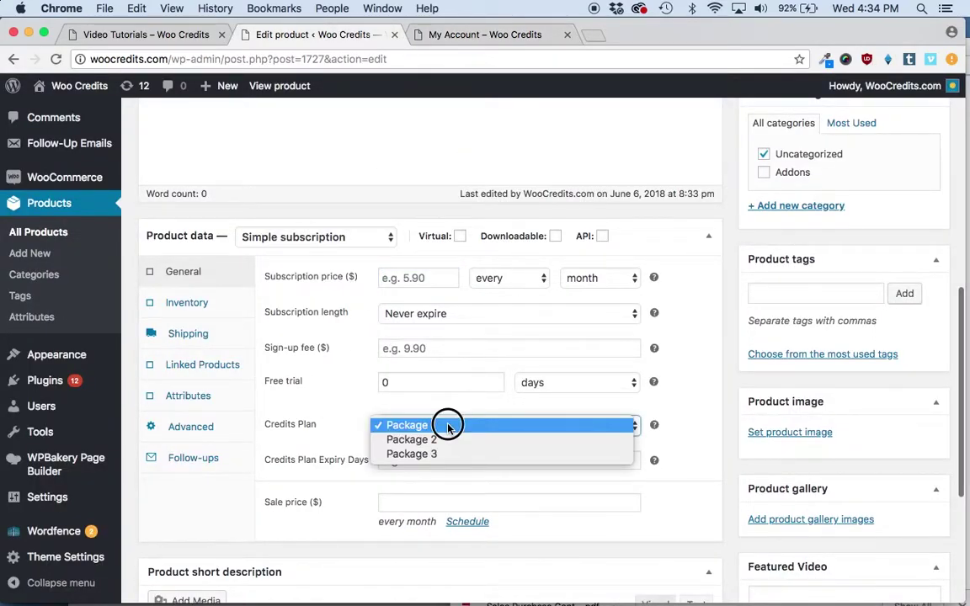
pyautogui.click(448, 427)
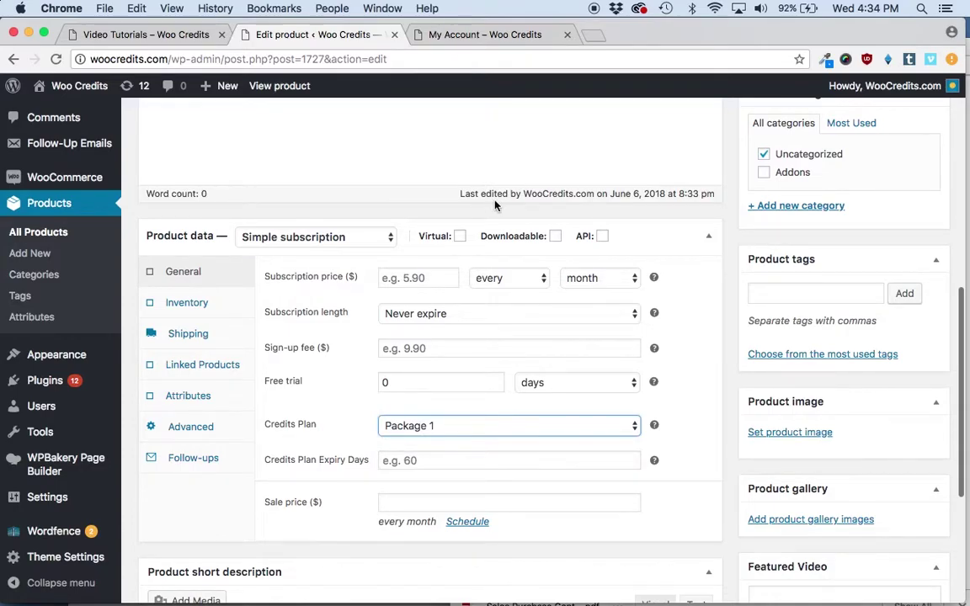
# - Copy Package 1's $25 price from My Account into the subscription price field
pyautogui.click(497, 36)
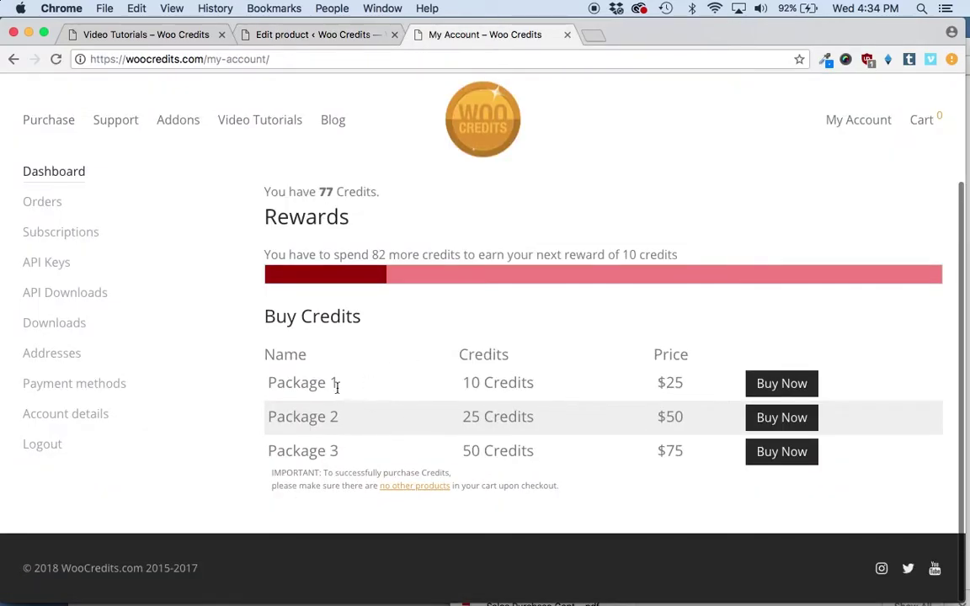
pyautogui.moveTo(666, 383); pyautogui.dragTo(689, 385)
pyautogui.press('super+c')
pyautogui.click(321, 40)
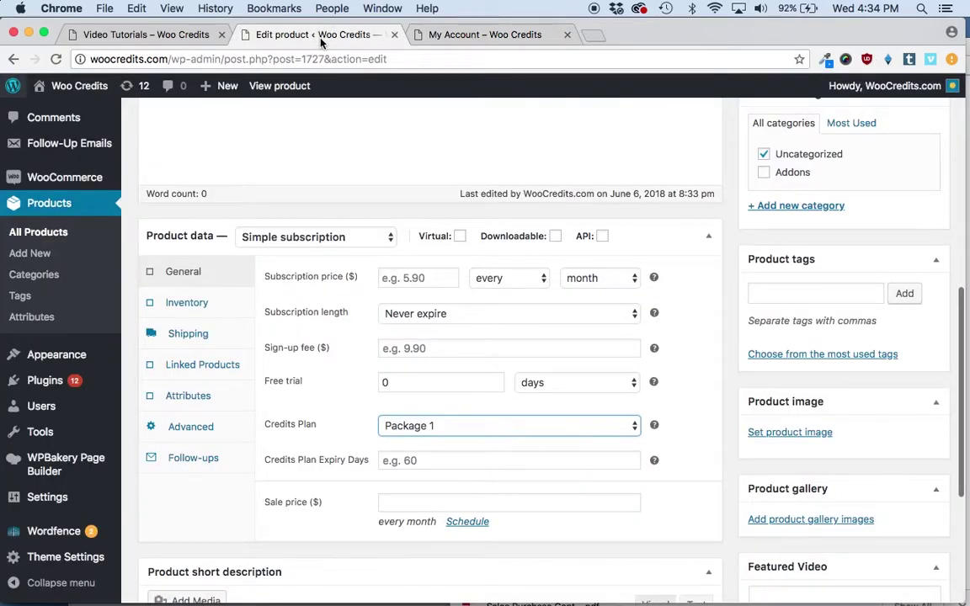
pyautogui.click(410, 279)
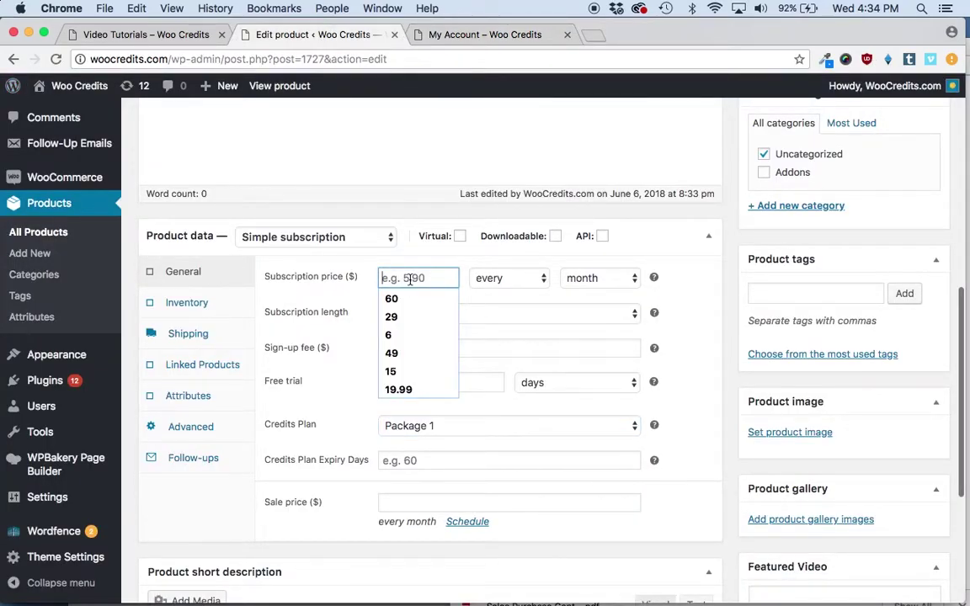
pyautogui.press('super+v')
pyautogui.click(679, 278)
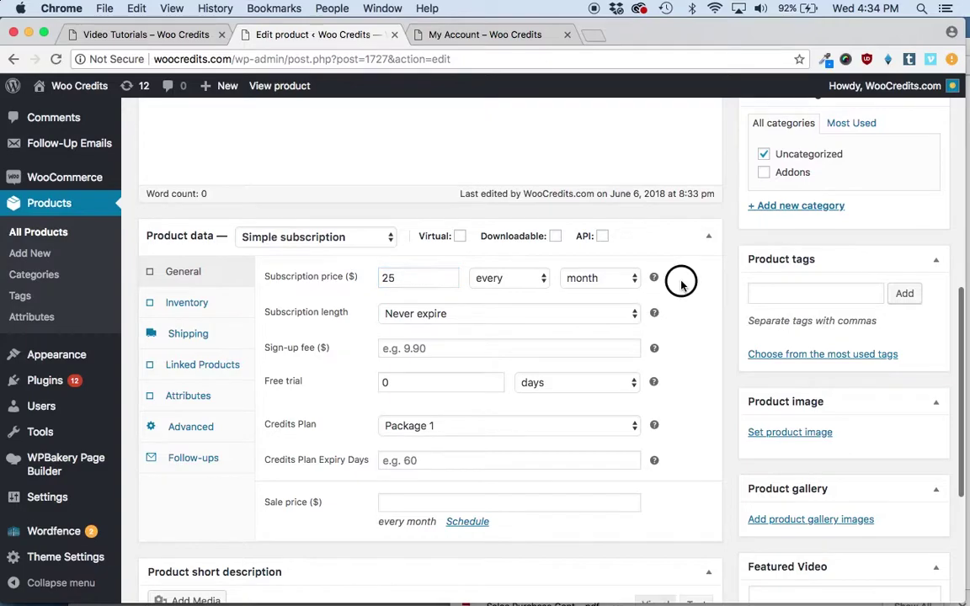
# - Confirm Package 1 as the Credits Plan and scroll up to the Publish box
pyautogui.click(423, 426)
pyautogui.click(424, 431)
pyautogui.scroll(5, 683, 422)
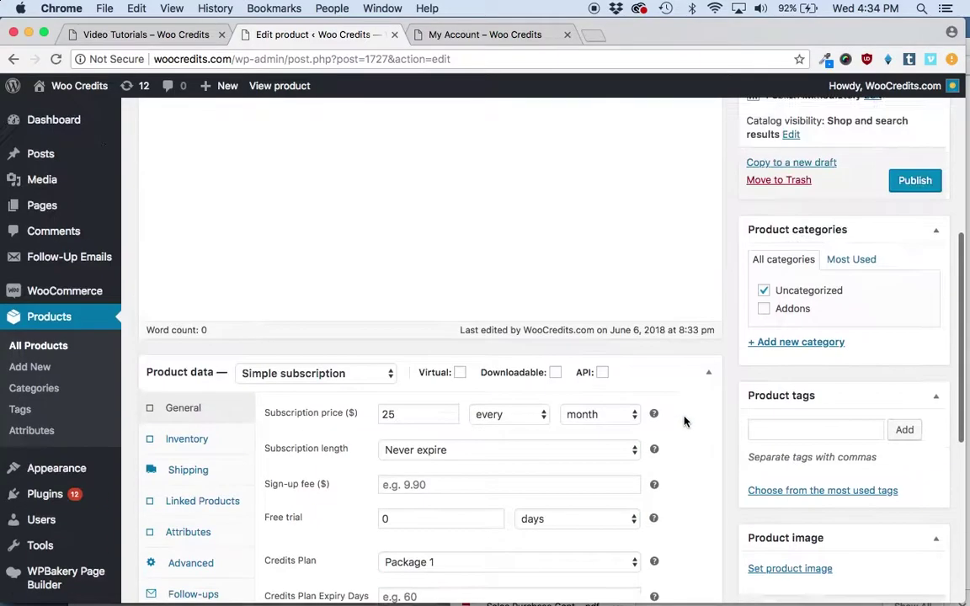
# - Save the draft and open the product preview in a new tab
pyautogui.click(779, 122)
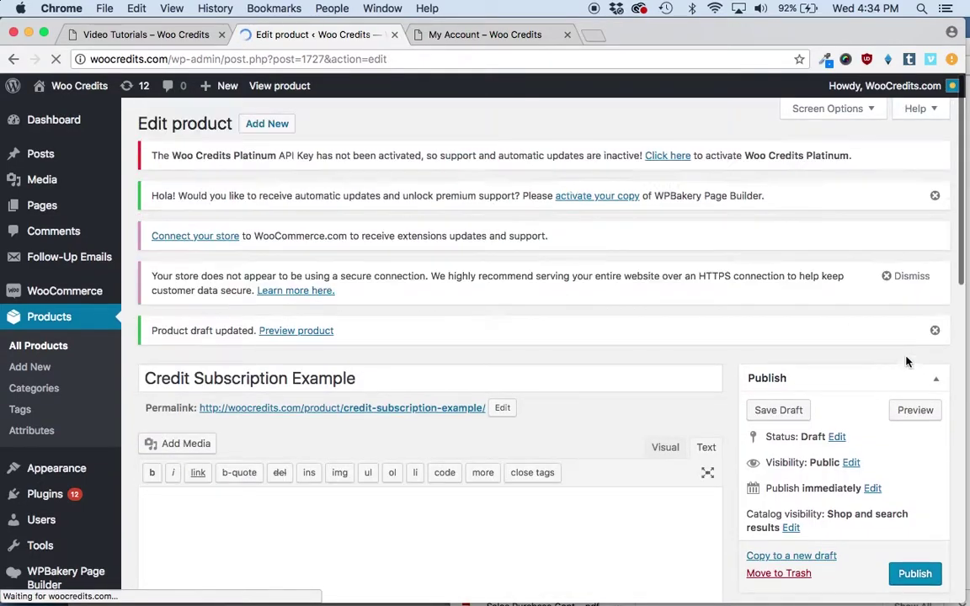
pyautogui.rightClick(917, 411)
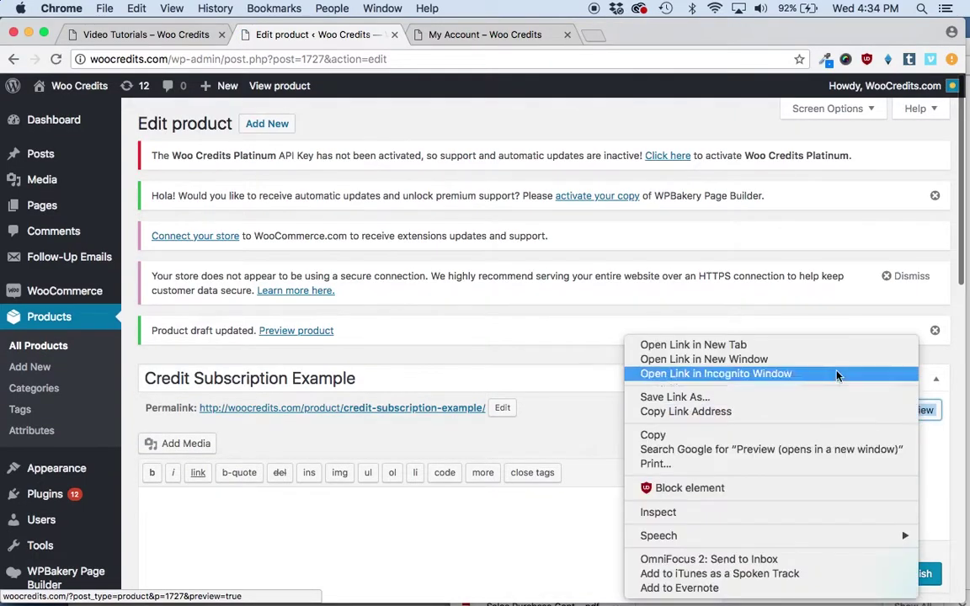
pyautogui.click(792, 341)
pyautogui.click(464, 31)
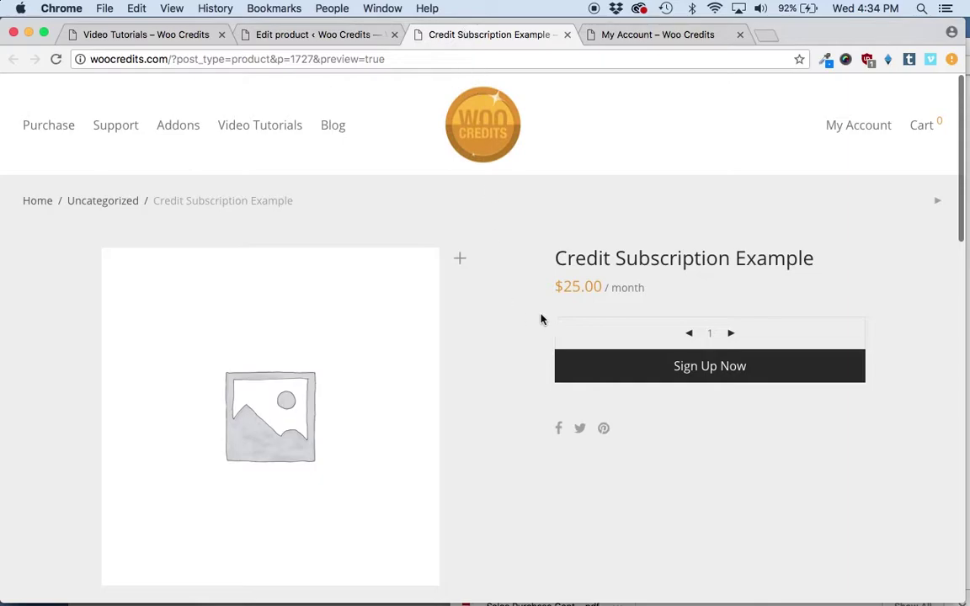
# - Check the preview's $25.00 / month price
pyautogui.moveTo(562, 287); pyautogui.dragTo(646, 286)
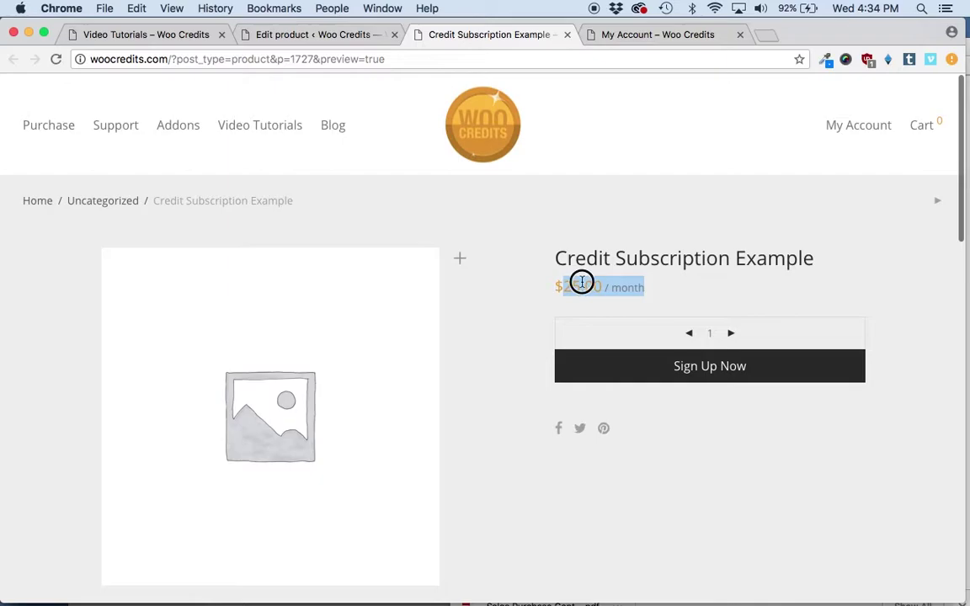
pyautogui.click(583, 281)
pyautogui.moveTo(573, 287); pyautogui.dragTo(617, 281)
pyautogui.click(626, 285)
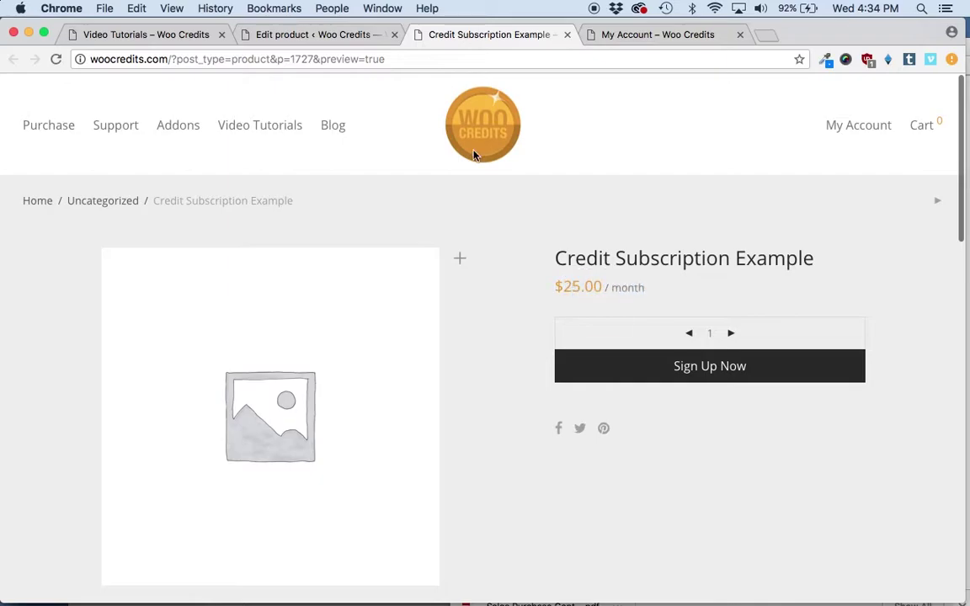
# - Compare it with Package 1's 10 credits on My Account, then return to the preview
pyautogui.click(317, 34)
pyautogui.scroll(-10, 656, 413)
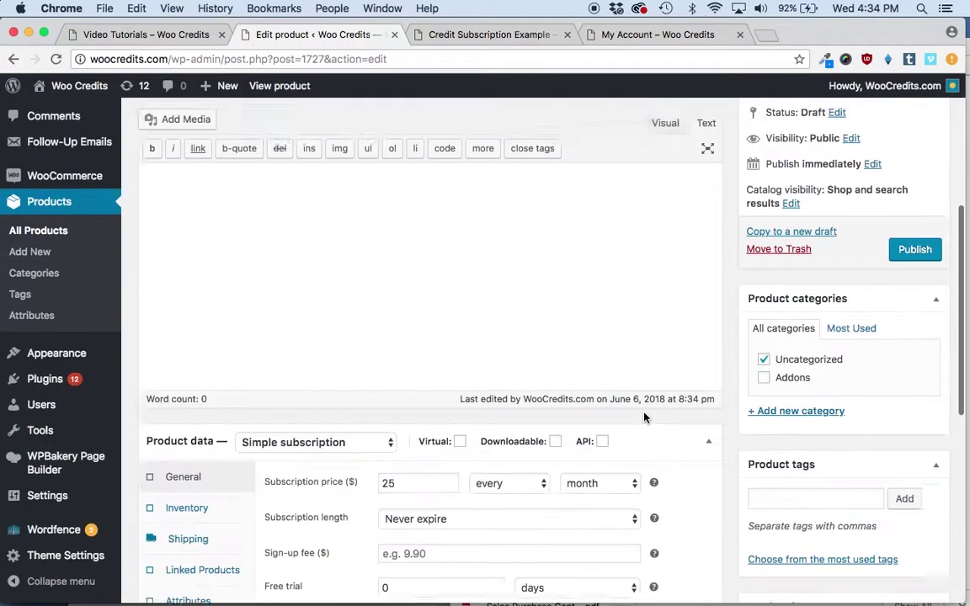
pyautogui.click(640, 34)
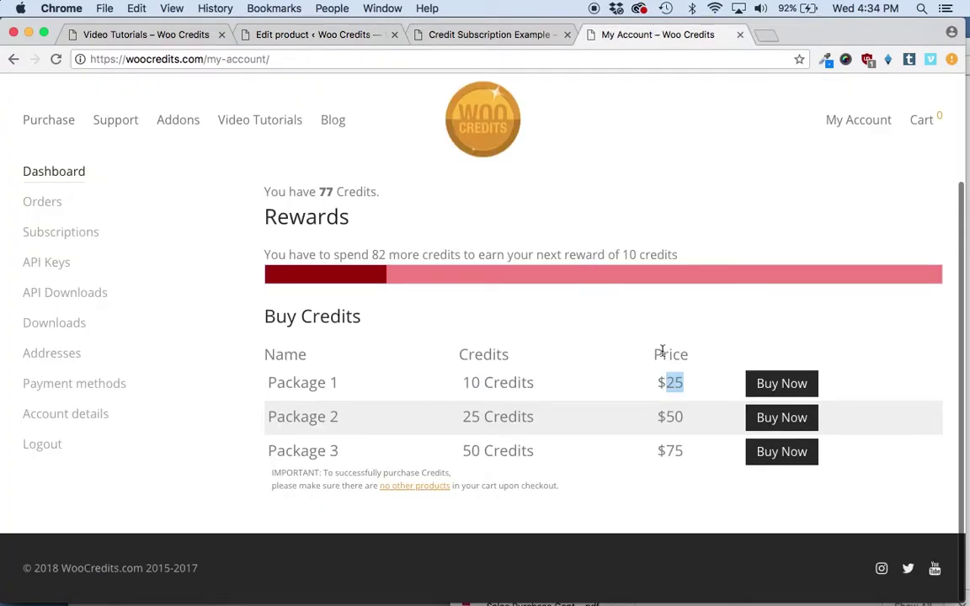
pyautogui.moveTo(464, 382); pyautogui.dragTo(534, 381)
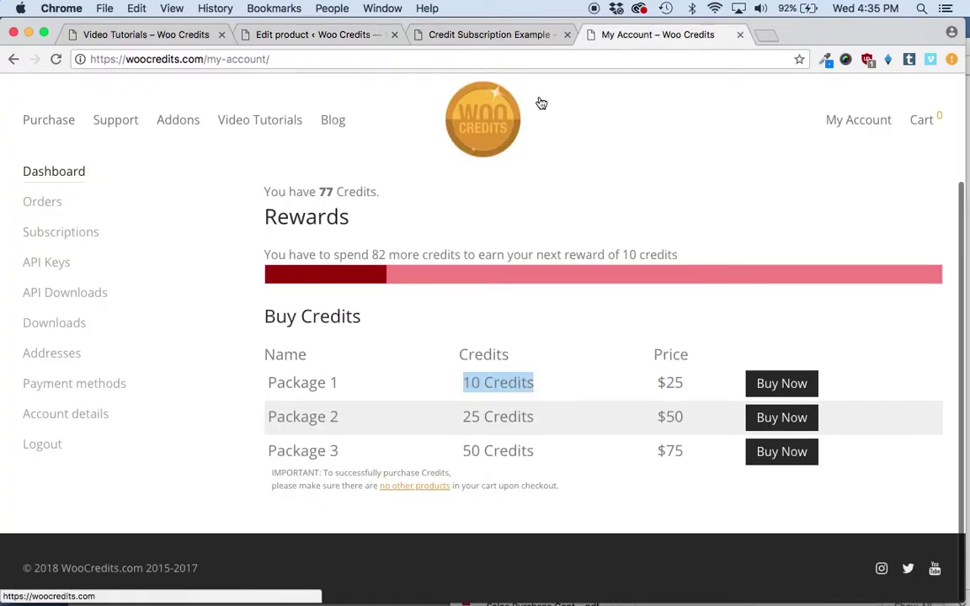
pyautogui.click(491, 36)
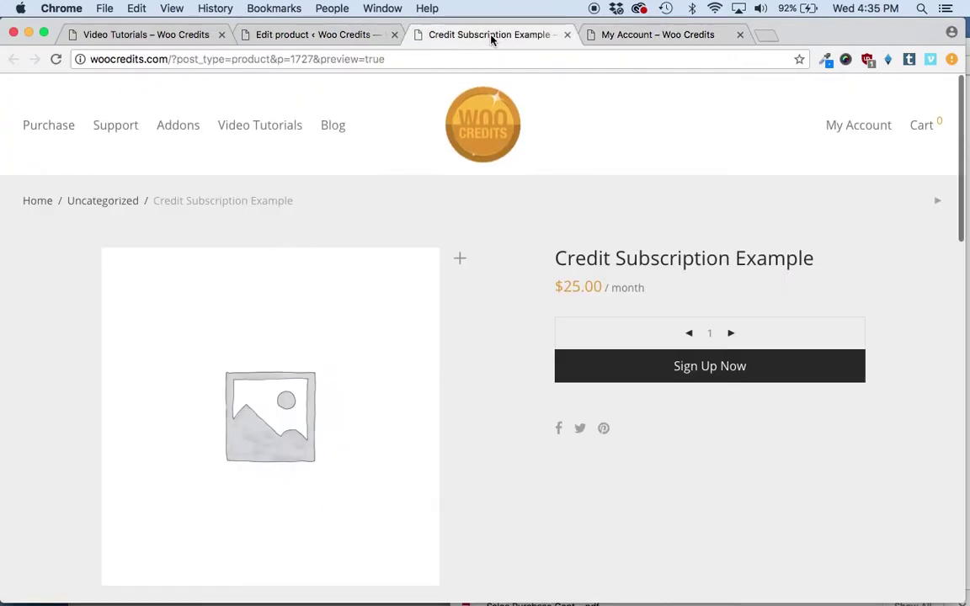
# - Back on the edit page, scroll to Product data and focus the empty Credits Plan Expiry Days field
pyautogui.click(314, 36)
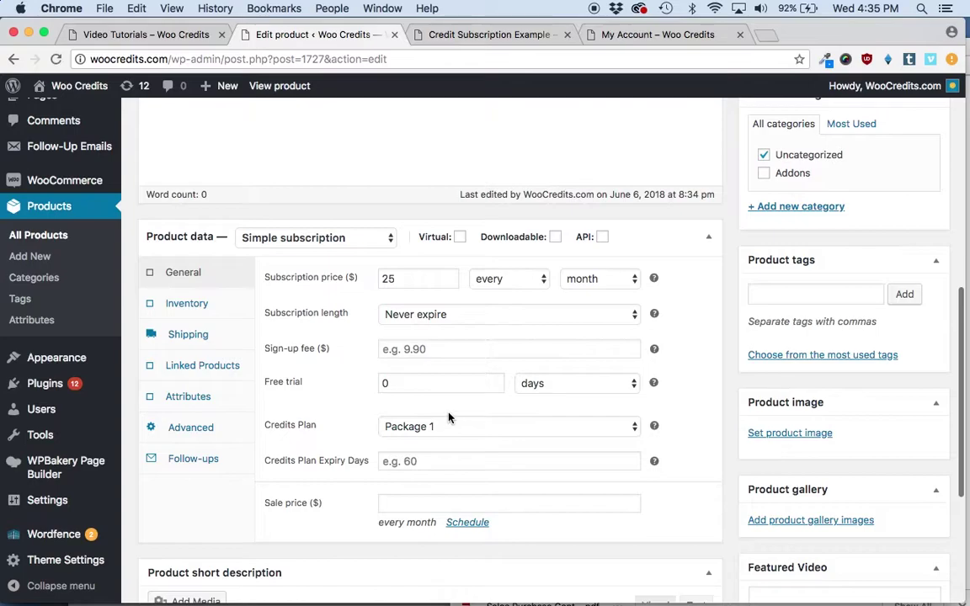
pyautogui.scroll(3, 691, 396)
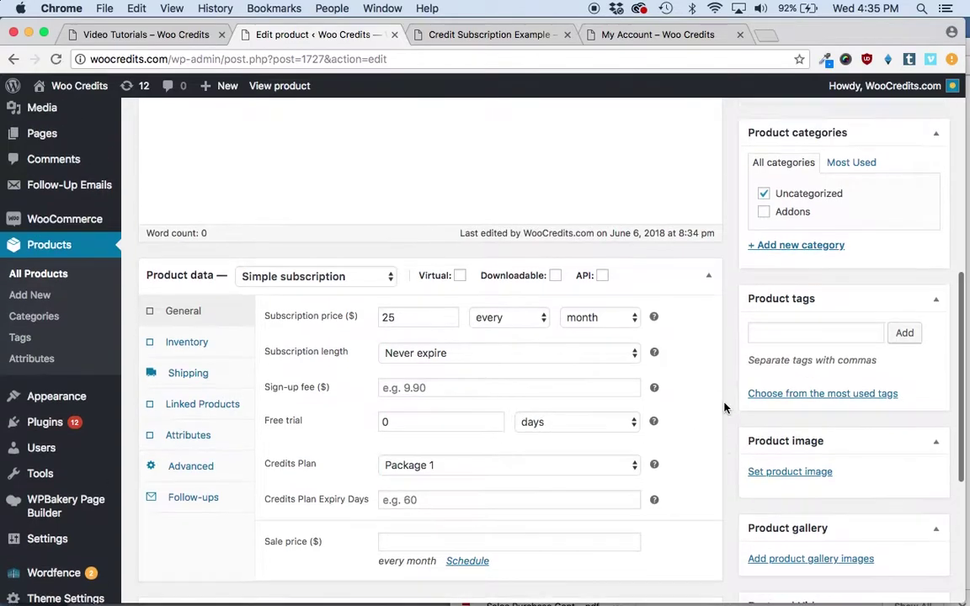
pyautogui.scroll(5, 734, 394)
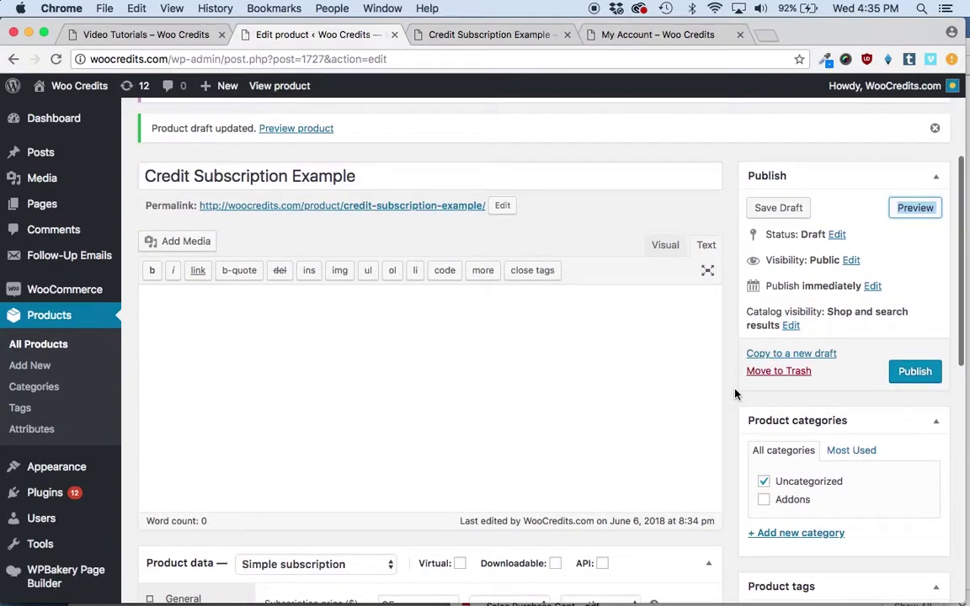
pyautogui.scroll(-7, 734, 394)
pyautogui.scroll(-1, 734, 394)
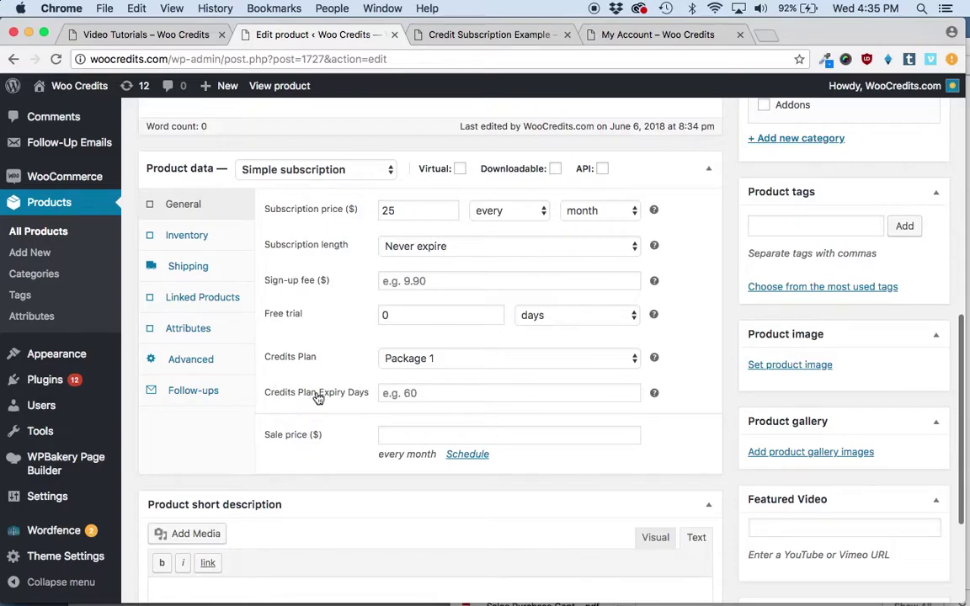
pyautogui.click(412, 392)
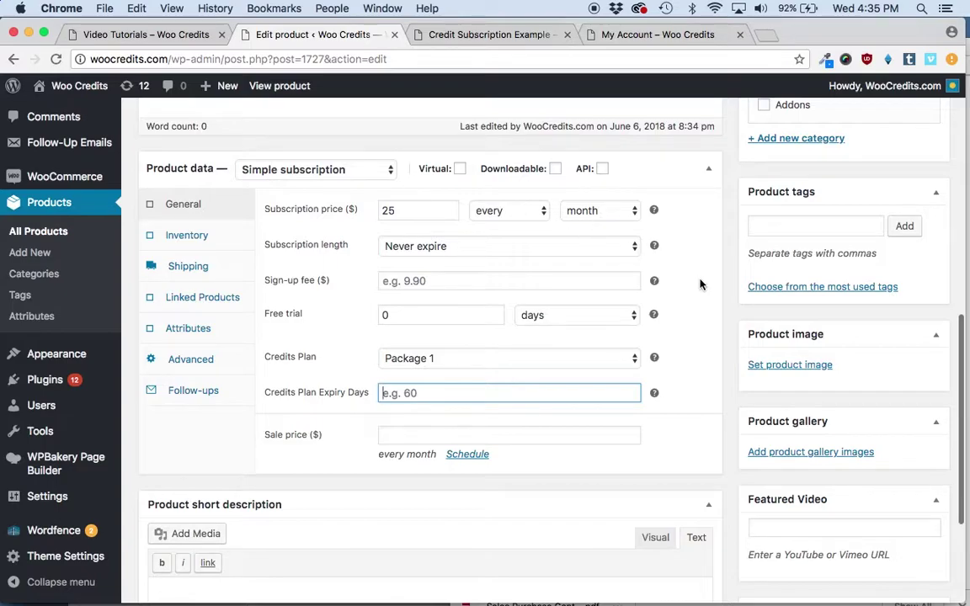
pyautogui.scroll(1, 737, 303)
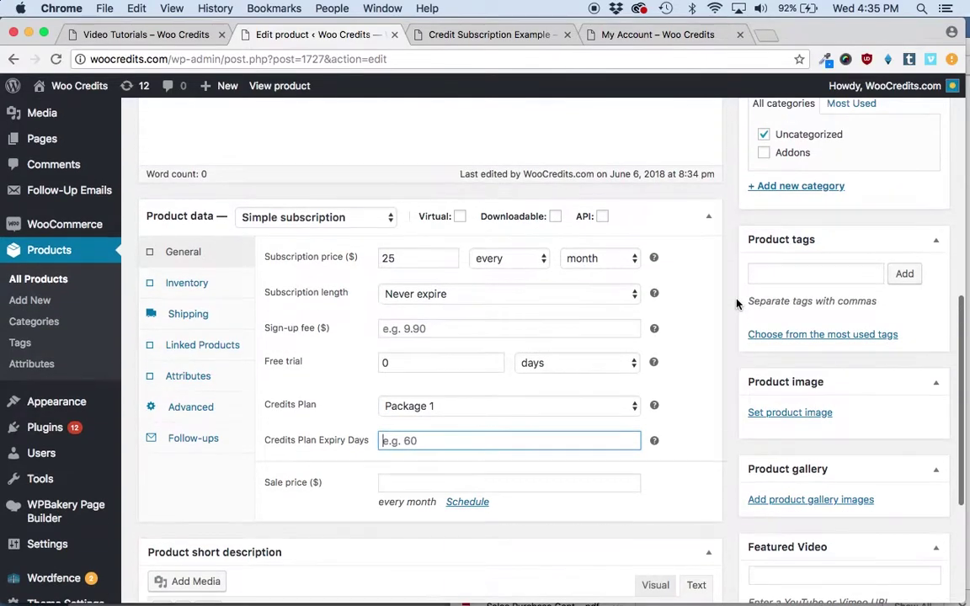